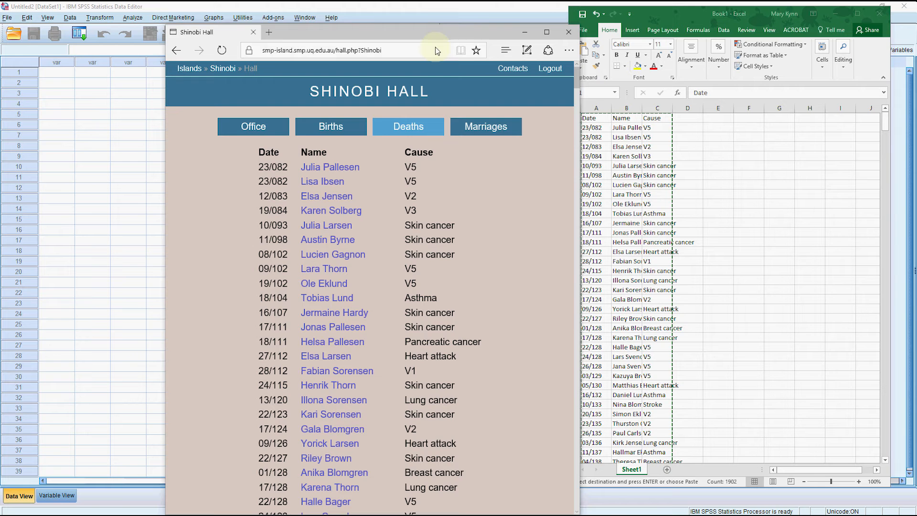
Try to paste the Shinobi Hall deaths table from the web page straight into the empty data sheet and check the pasted rows.
{"action": "left_click_drag", "start_coordinate": [437, 36], "coordinate": [400, 6]}
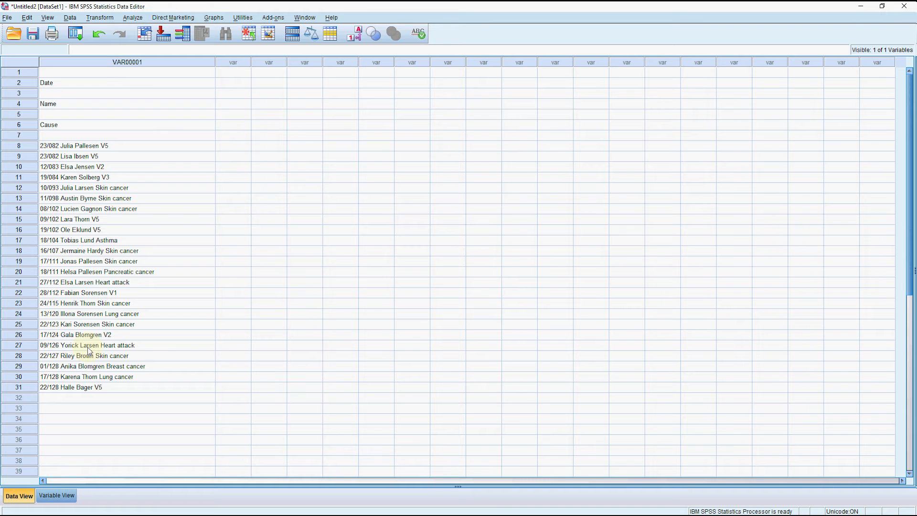
{"action": "left_click", "coordinate": [99, 388]}
{"action": "left_click", "coordinate": [98, 369]}
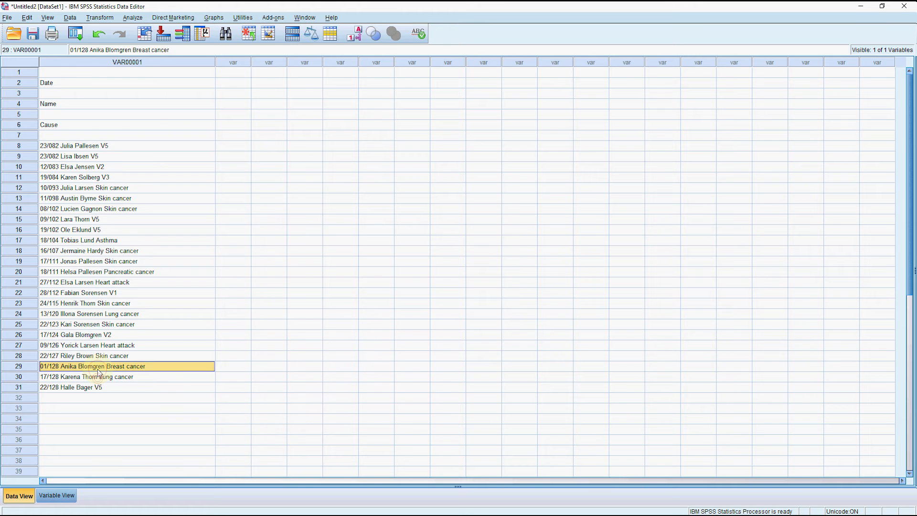
{"action": "left_click", "coordinate": [98, 357]}
{"action": "left_click", "coordinate": [98, 335]}
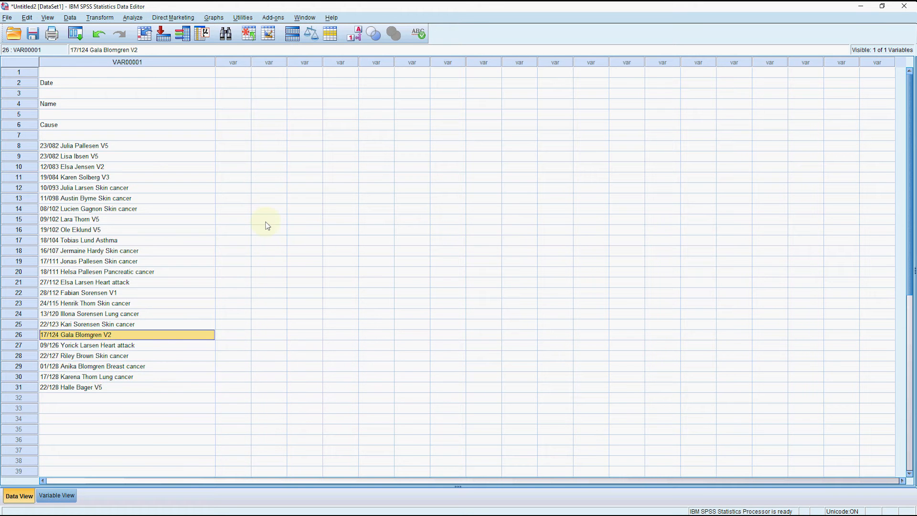
Clear the single VAR00001 column holding the pasted web table from the data sheet.
{"action": "left_click", "coordinate": [113, 62]}
{"action": "right_click", "coordinate": [114, 62]}
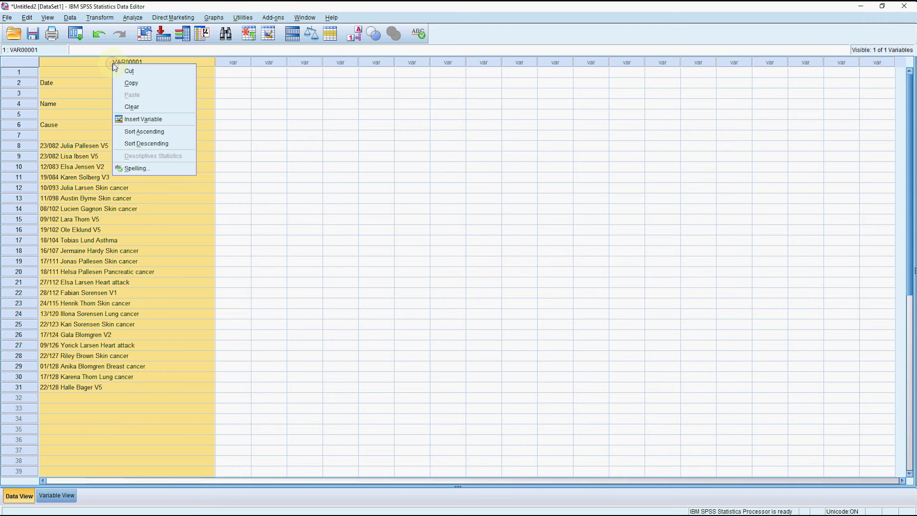
{"action": "left_click", "coordinate": [134, 108]}
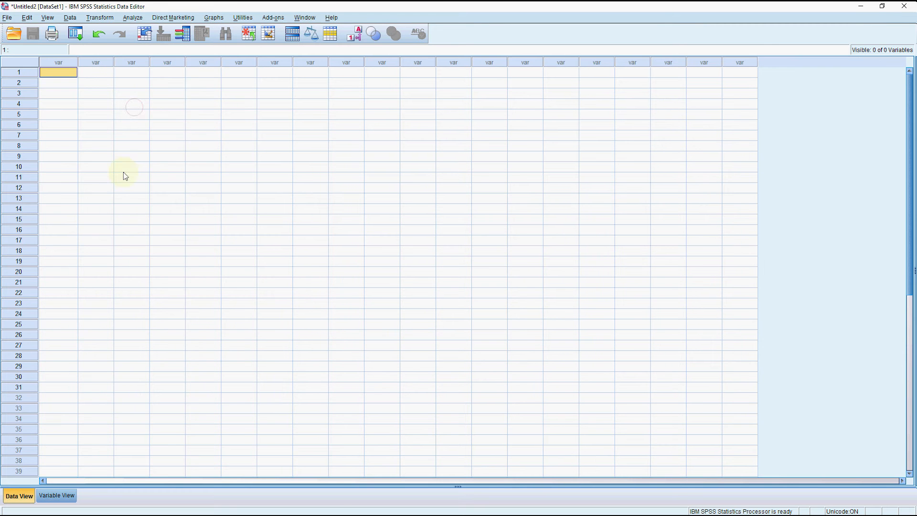
Switch to Excel, copy columns A to C of Sheet1, and paste them into the SPSS data sheet starting at the first cell.
{"action": "left_click", "coordinate": [289, 507]}
{"action": "left_click_drag", "start_coordinate": [595, 109], "coordinate": [648, 108]}
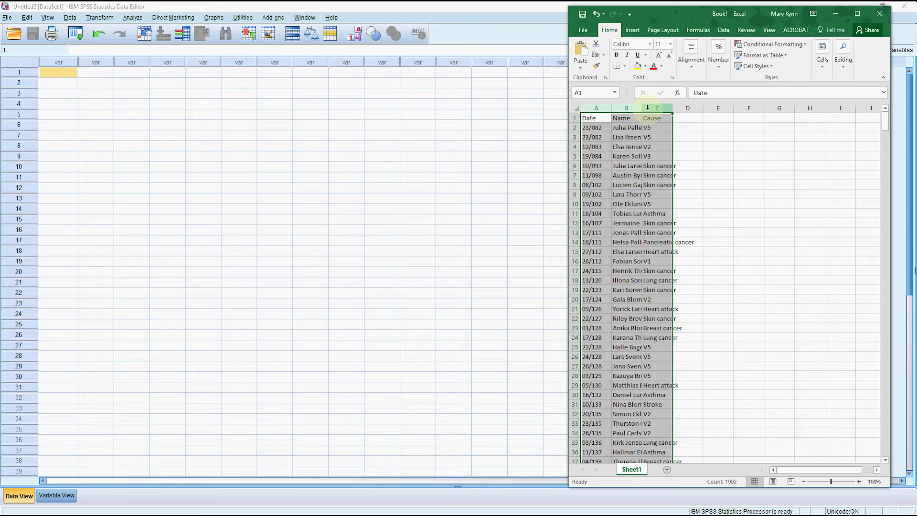
{"action": "key", "text": "ctrl+c"}
{"action": "left_click", "coordinate": [57, 74]}
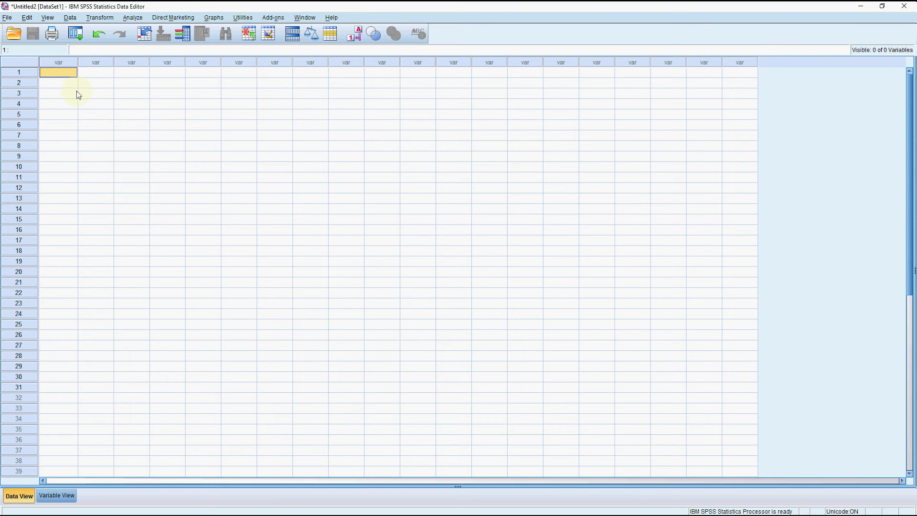
{"action": "key", "text": "ctrl+v"}
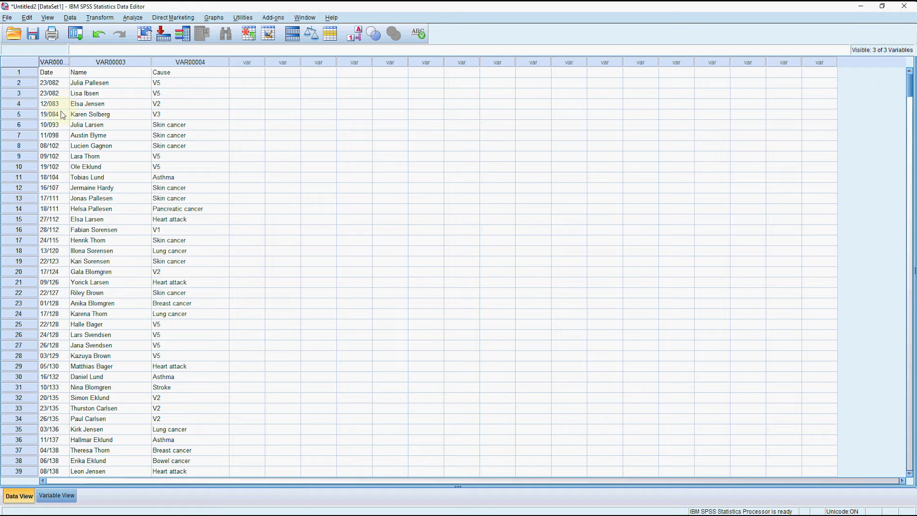
Name the three pasted variables Date, Name and CauseOfDeath after their header row.
{"action": "left_click", "coordinate": [110, 62]}
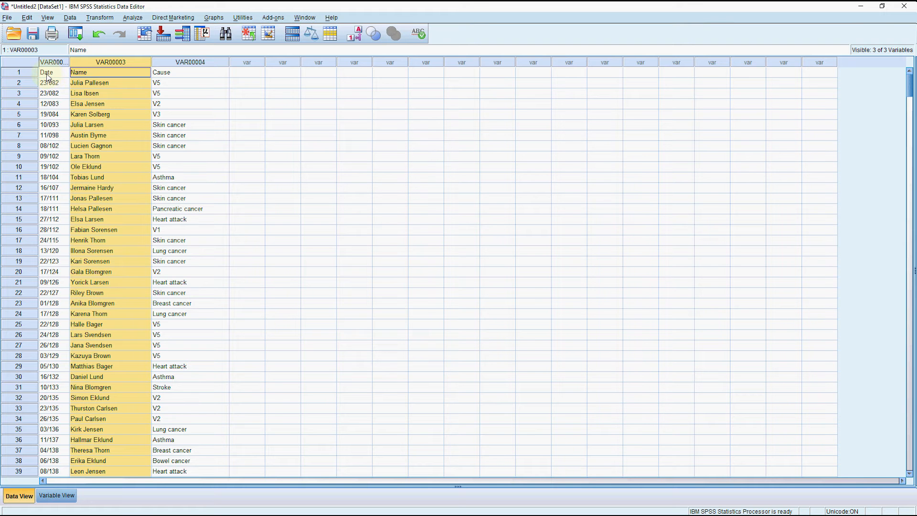
{"action": "left_click", "coordinate": [28, 74]}
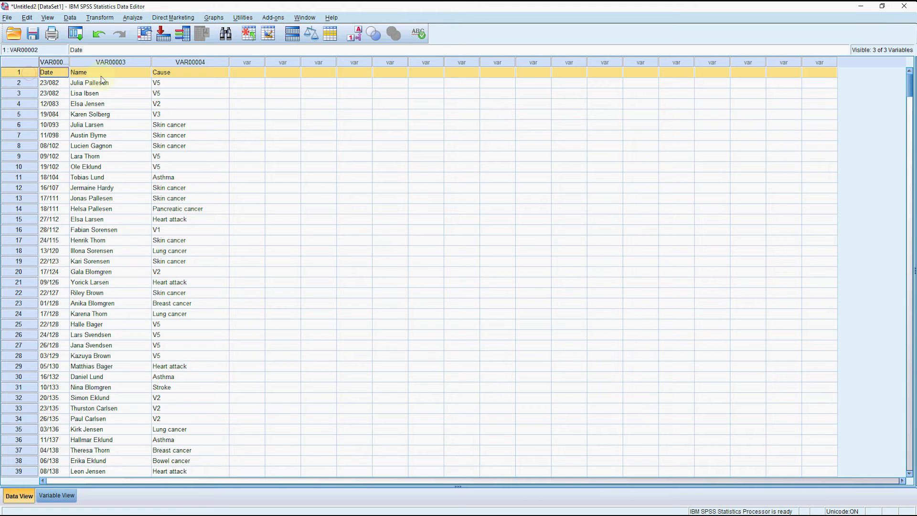
{"action": "left_click", "coordinate": [191, 72]}
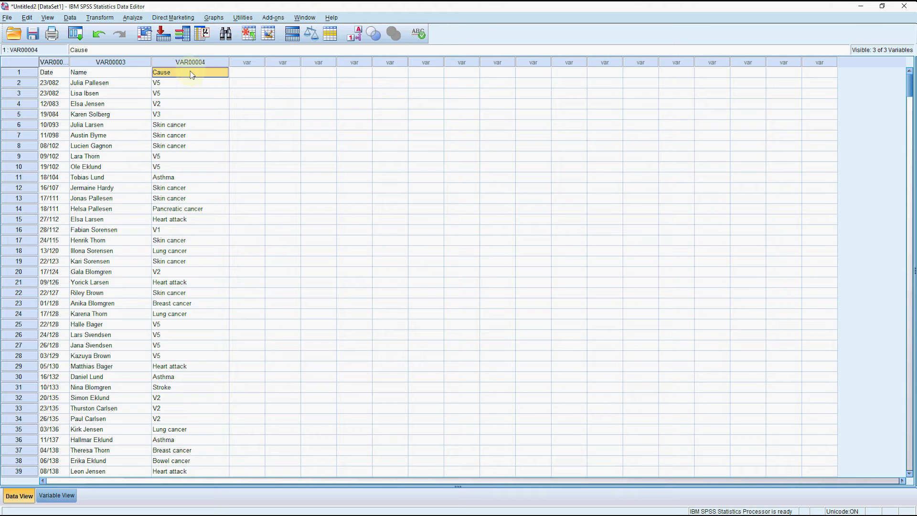
{"action": "key", "text": "ctrl+t"}
{"action": "type", "text": "Of"}
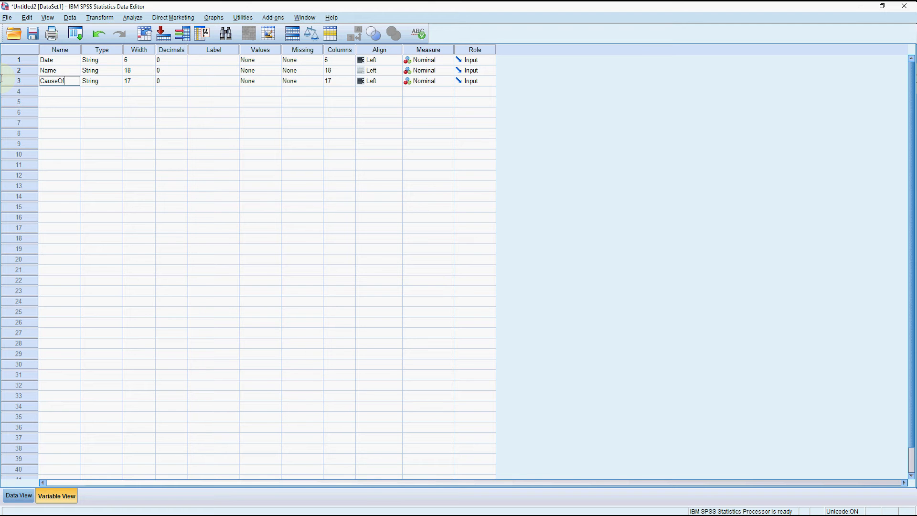
{"action": "type", "text": "Death"}
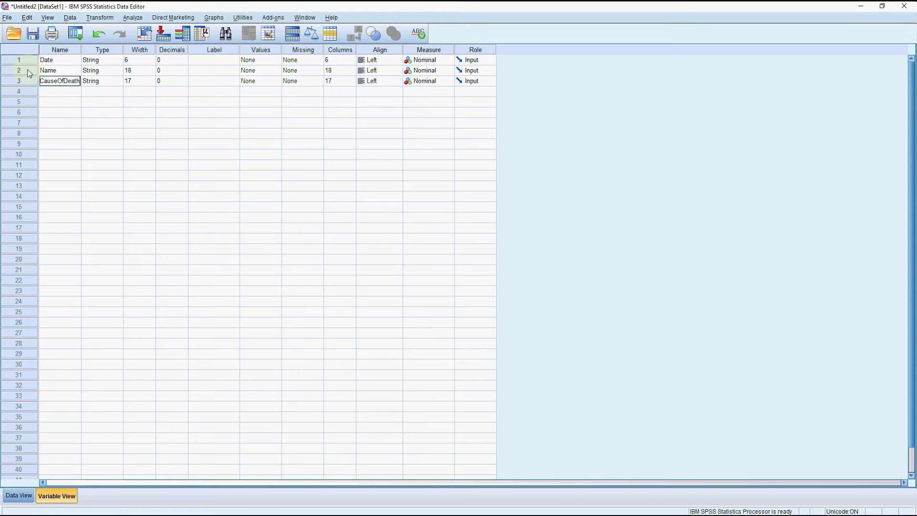
Widen the Name column of the variable list and rename the third variable to Cause.
{"action": "left_click_drag", "start_coordinate": [81, 50], "coordinate": [130, 50]}
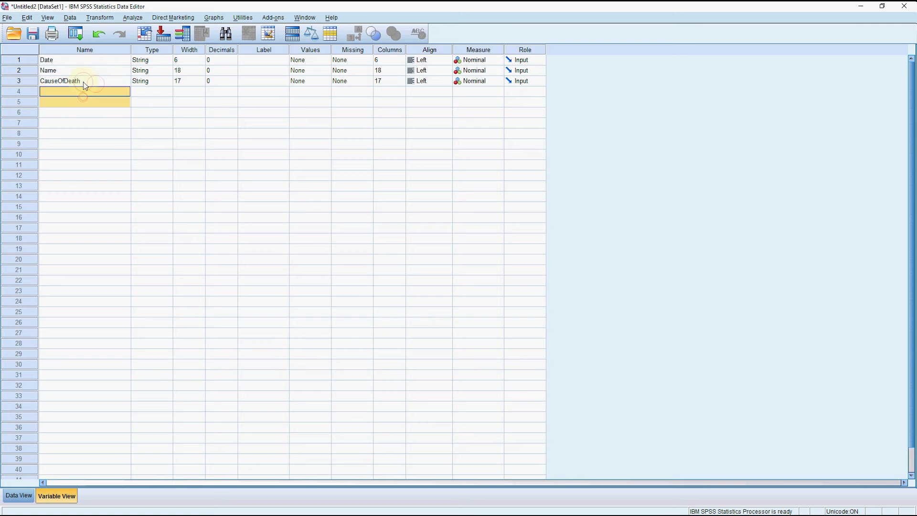
{"action": "double_click", "coordinate": [84, 83]}
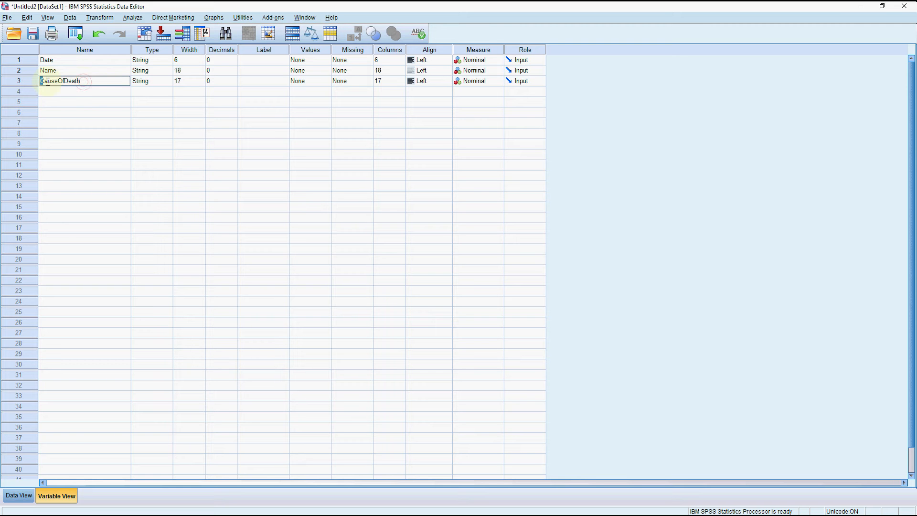
{"action": "left_click_drag", "start_coordinate": [47, 82], "coordinate": [86, 81]}
{"action": "type", "text": "cod"}
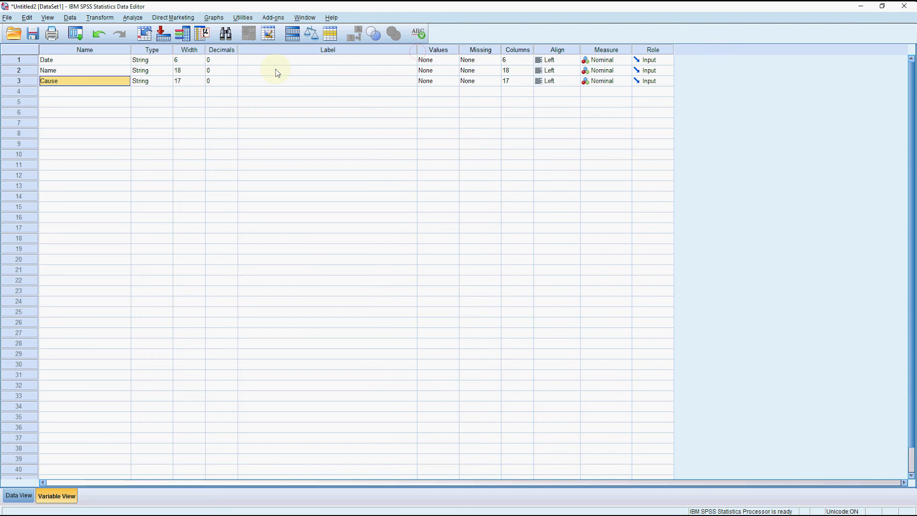
Give the Cause variable the label Cause of Death.
{"action": "left_click", "coordinate": [290, 51]}
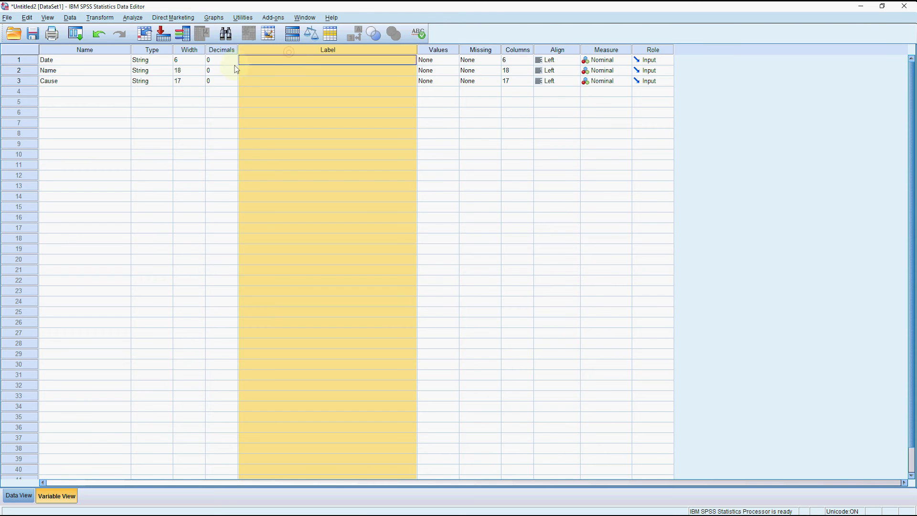
{"action": "left_click", "coordinate": [75, 80]}
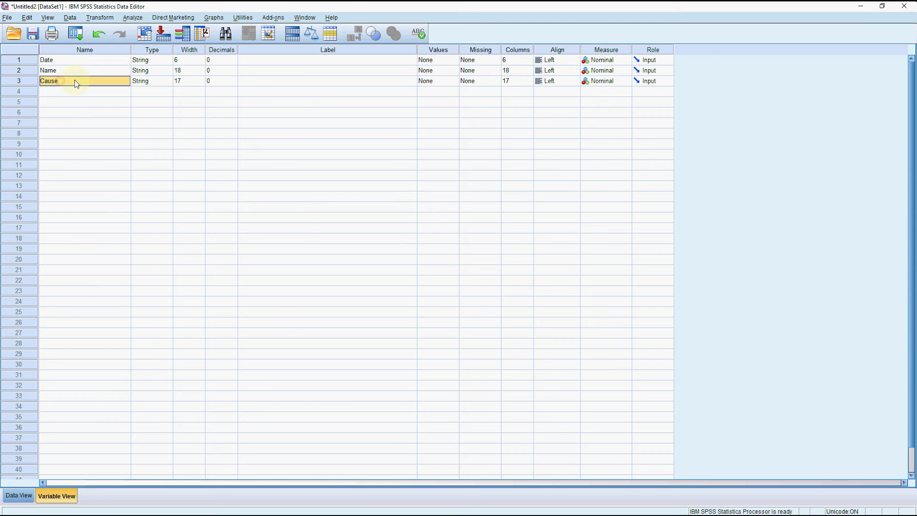
{"action": "left_click", "coordinate": [252, 82]}
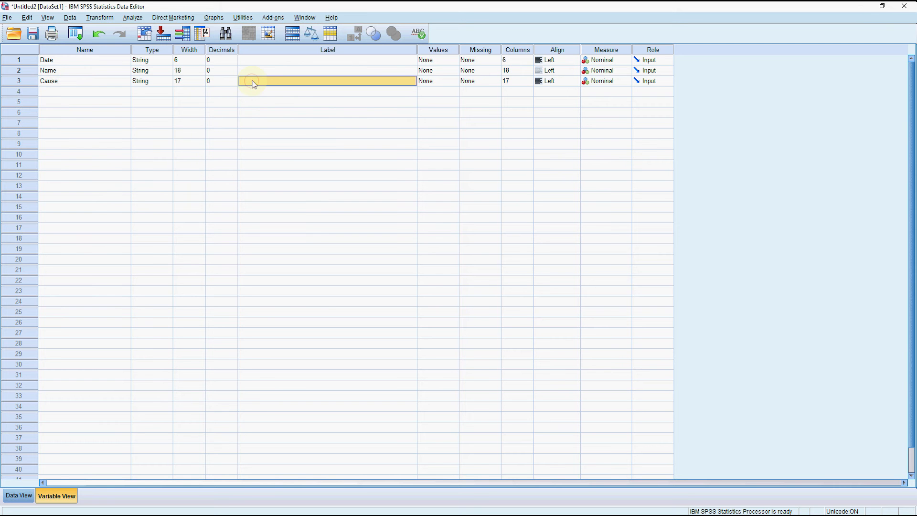
{"action": "type", "text": "Cause of"}
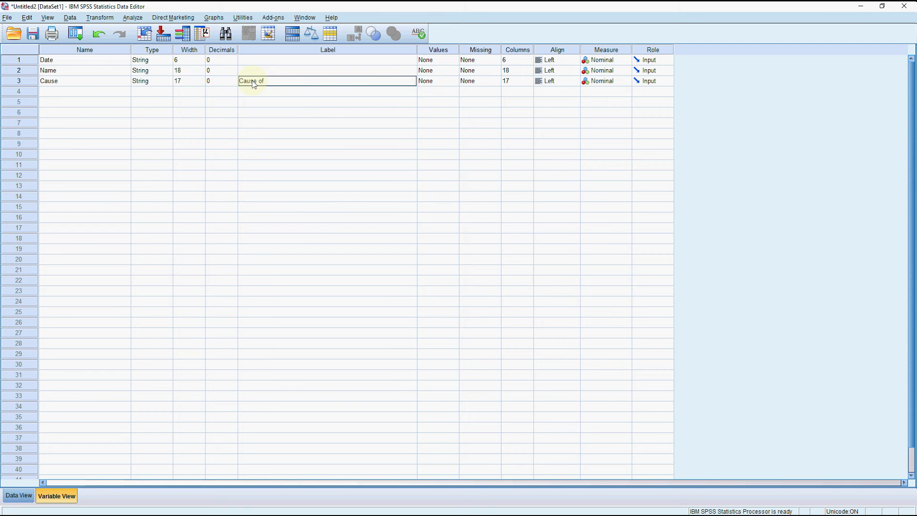
{"action": "type", "text": " Death of"}
Return to the data sheet and create a simple bar chart with Cause of Death on the horizontal axis.
{"action": "left_click", "coordinate": [19, 495]}
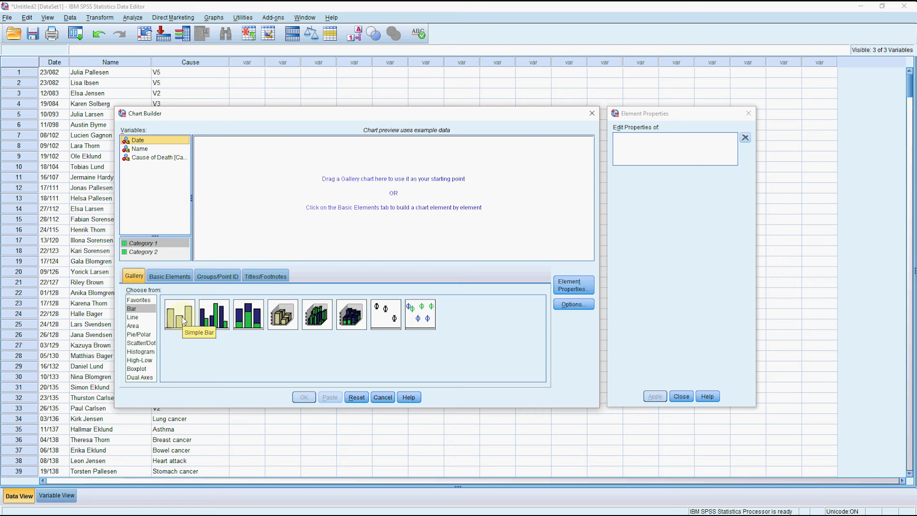
{"action": "left_click_drag", "start_coordinate": [184, 321], "coordinate": [398, 188]}
{"action": "left_click_drag", "start_coordinate": [155, 157], "coordinate": [289, 246]}
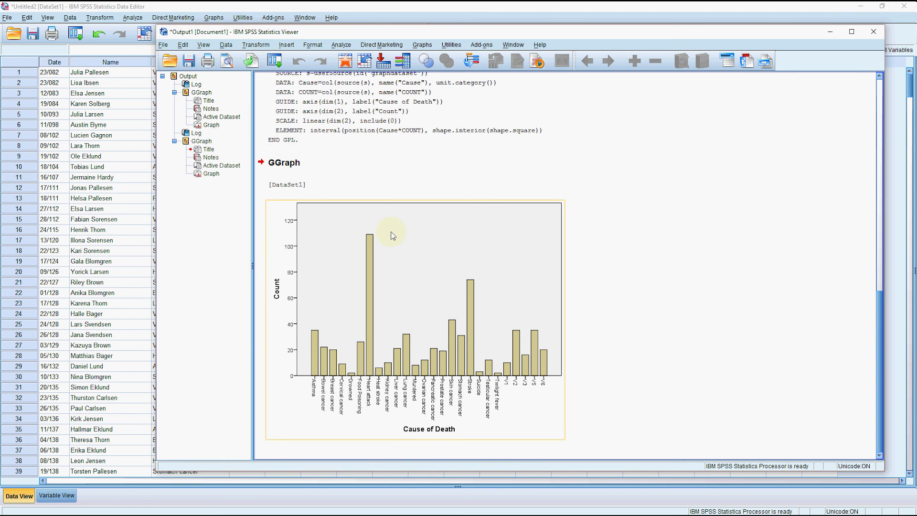
Examine the Cause of Death bar chart in the output and return to the data sheet.
{"action": "left_click", "coordinate": [556, 216]}
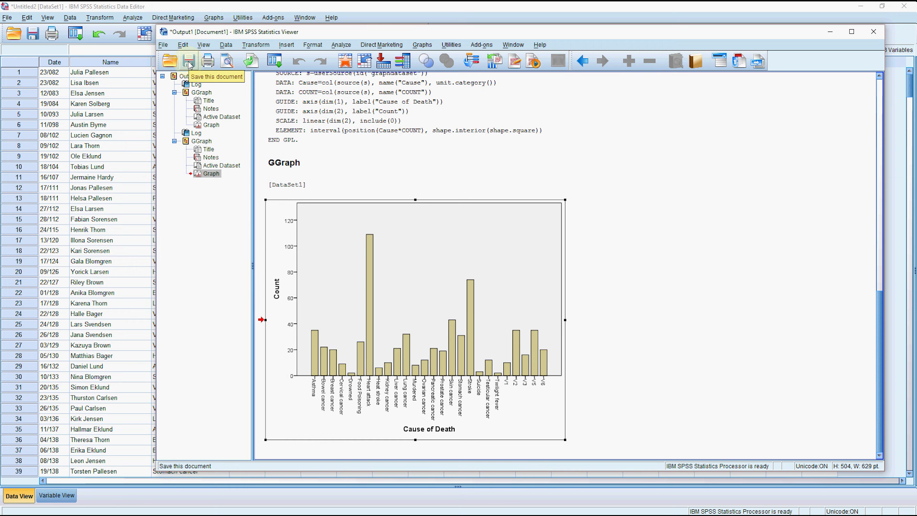
{"action": "left_click", "coordinate": [126, 319]}
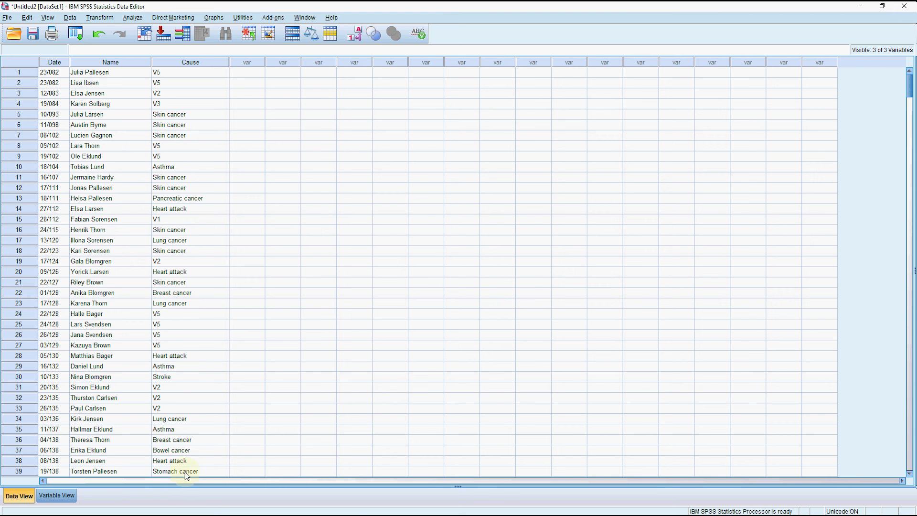
{"action": "left_click", "coordinate": [110, 166]}
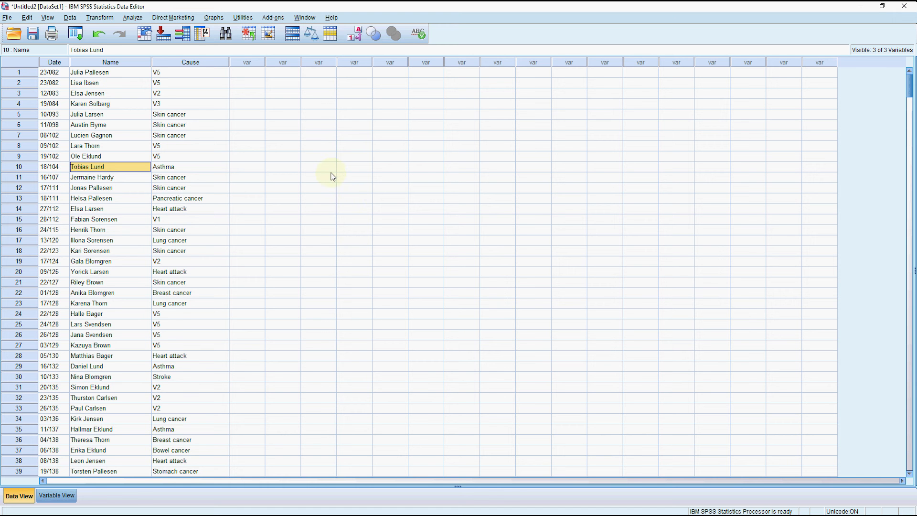